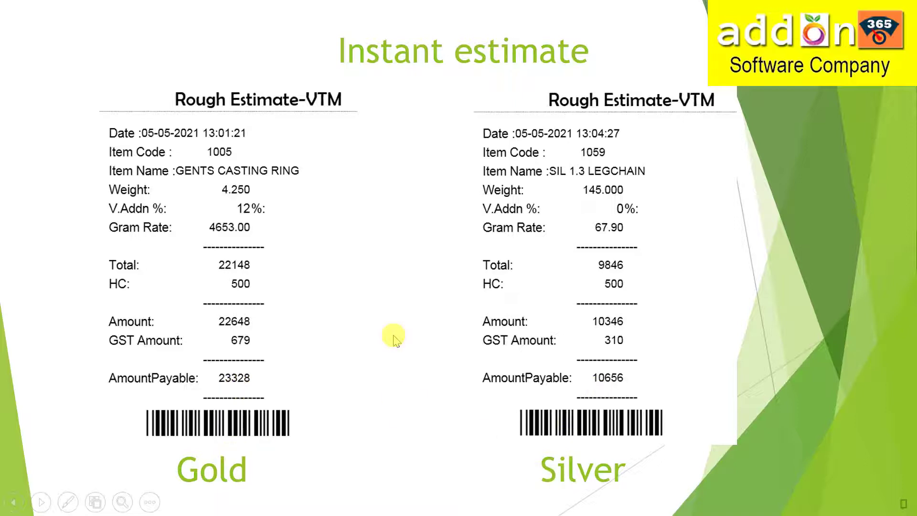
Step: Leave the Instant estimate slide and switch to the addon SAP 1.0 billing application
key(alt+Tab)
key(alt+Tab)
key(alt+Tab)
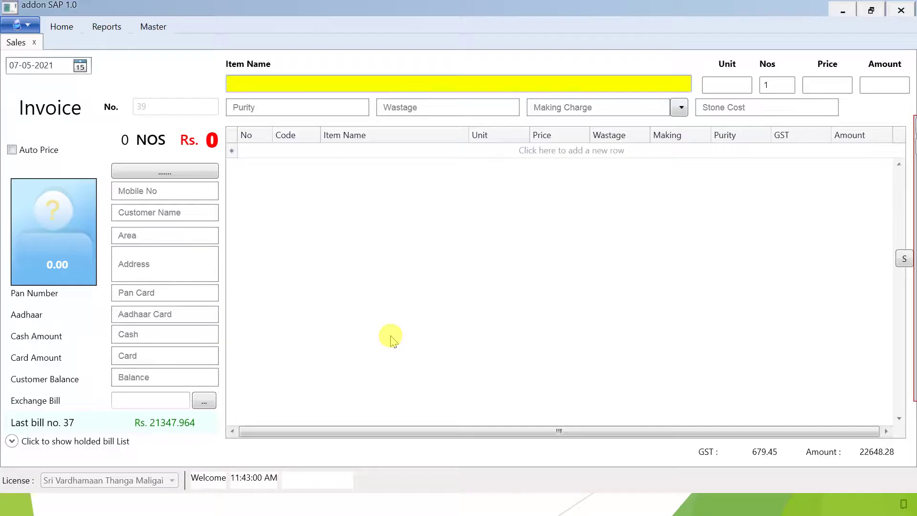
Step: Close the sales invoice and look up barcode 1005 on the Instant Estimate screen
click(34, 42)
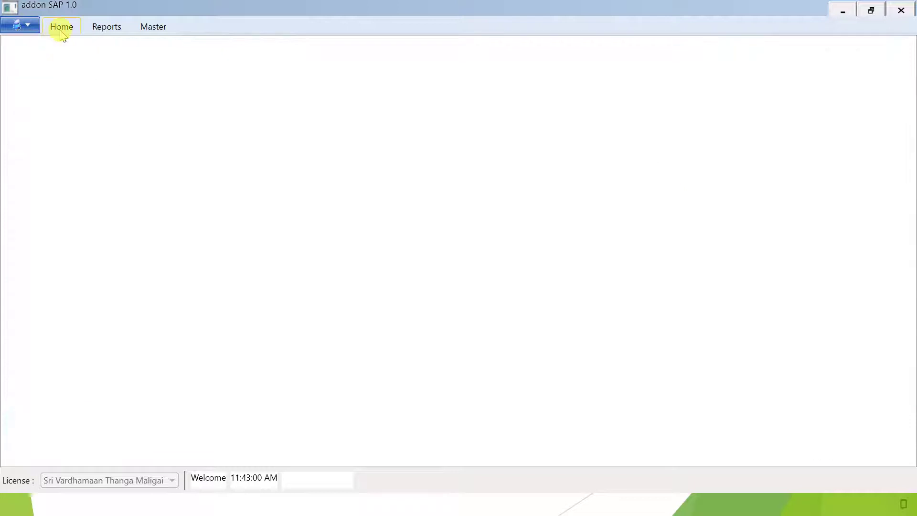
click(61, 27)
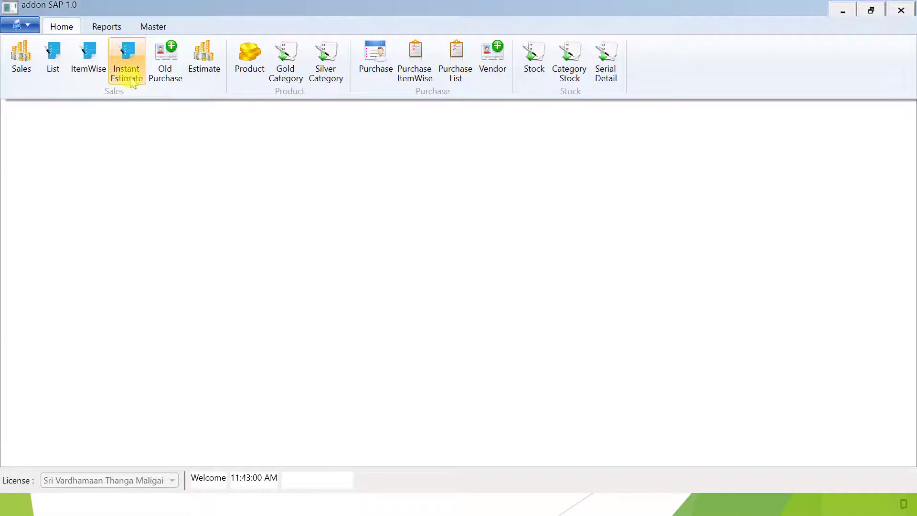
click(133, 82)
text(1005)
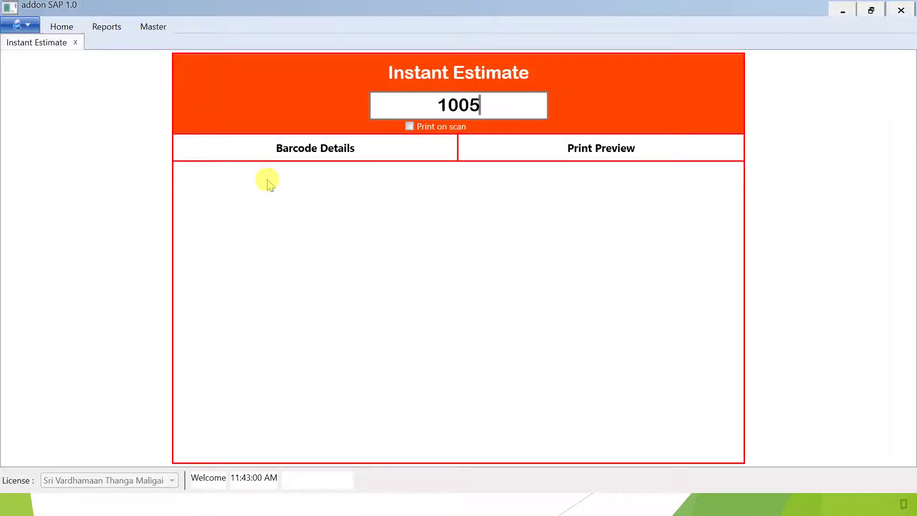
key(Return)
Step: Keep the already-sold ring's estimate, enable Print on scan, and return to the slide show
click(497, 292)
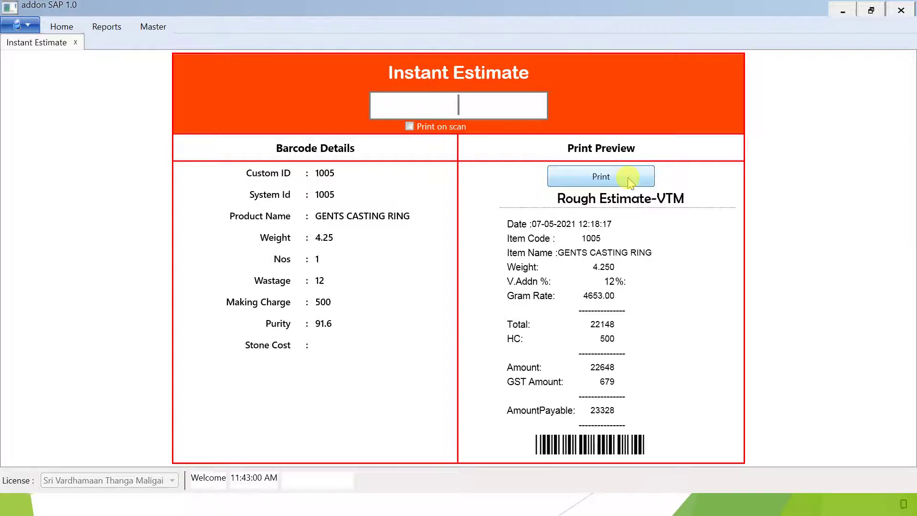
click(429, 129)
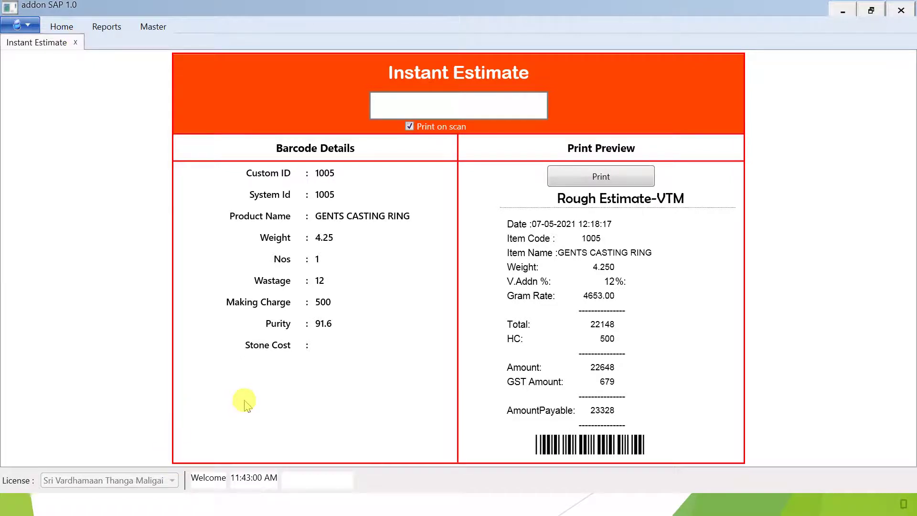
key(alt)
key(alt+Tab)
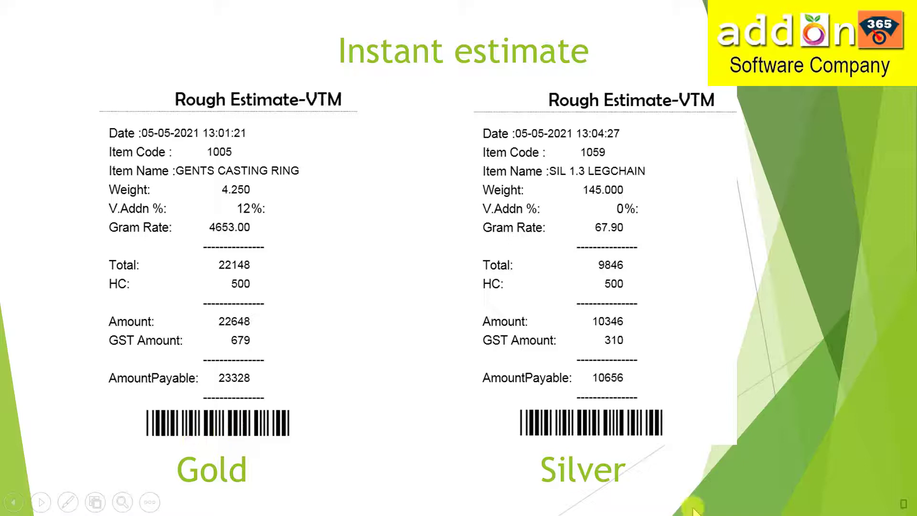
Step: Advance past Topics to the Gold and Silver Bill separately slide, then return to billing
click(903, 504)
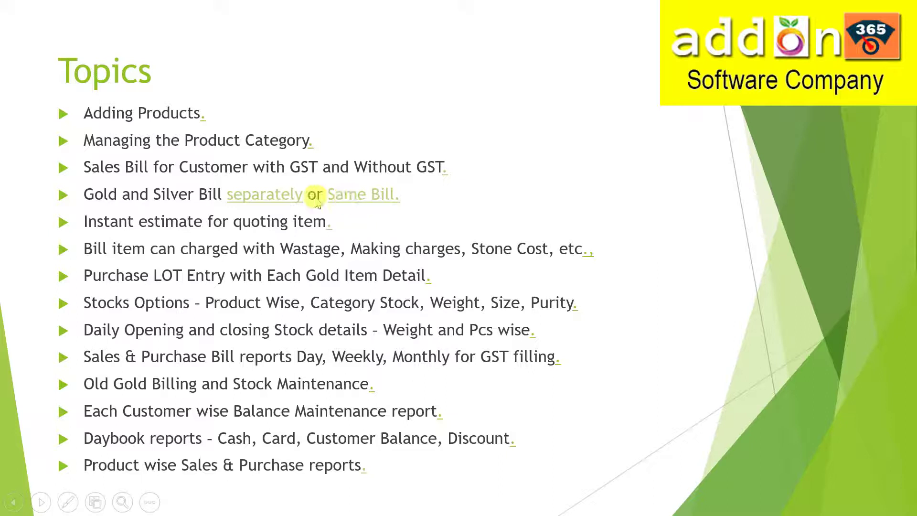
click(268, 197)
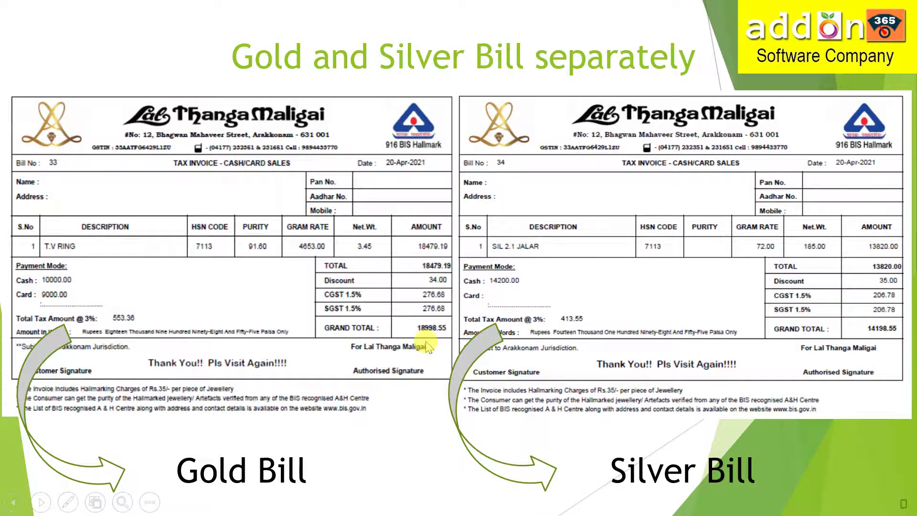
key(alt+Tab)
key(alt+Tab)
key(alt+Tab)
key(alt+Tab)
key(alt+Tab)
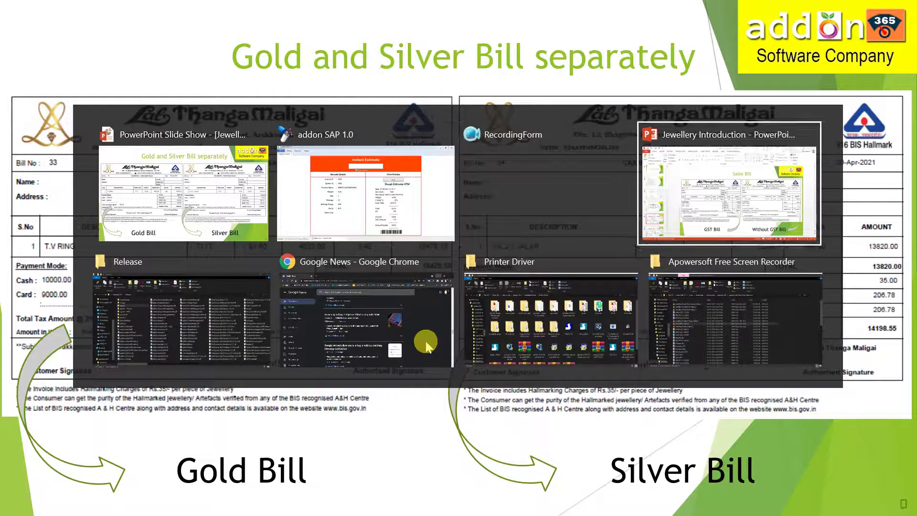
key(alt+Tab)
key(alt+Tab)
key(alt+Tab)
key(alt+Tab)
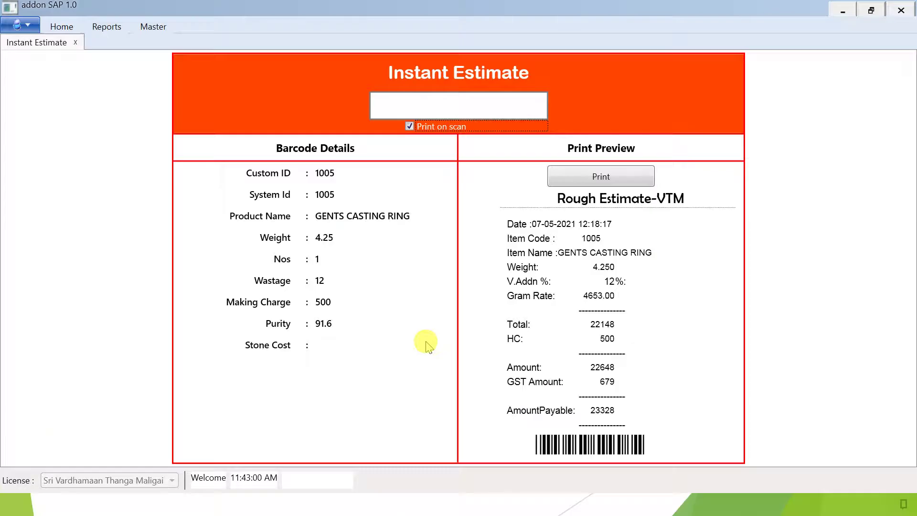
Step: Start a new sales invoice with item 1005, the gents casting ring, and enter the customer's mobile number
click(75, 42)
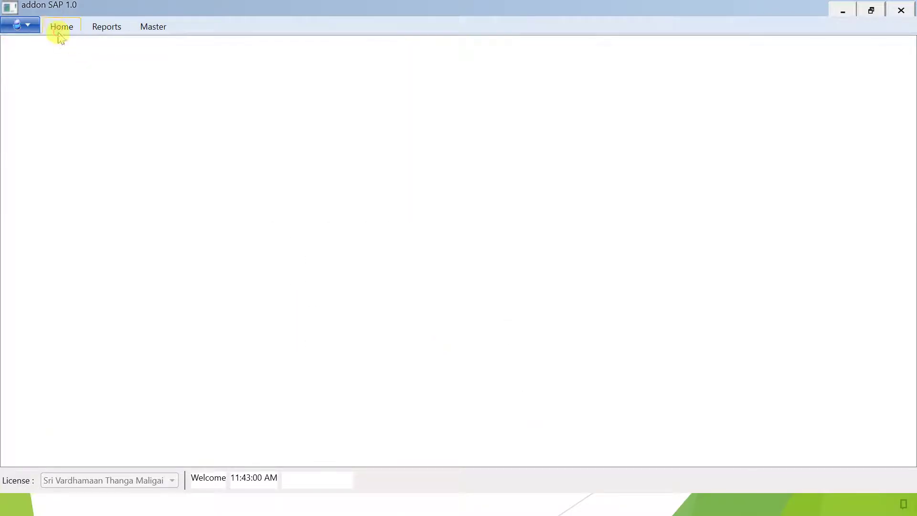
click(60, 27)
click(22, 55)
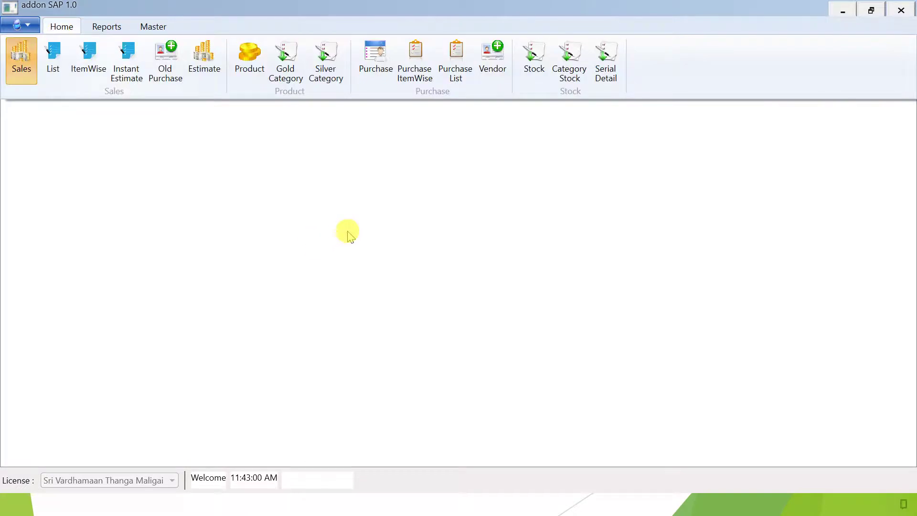
text(1005)
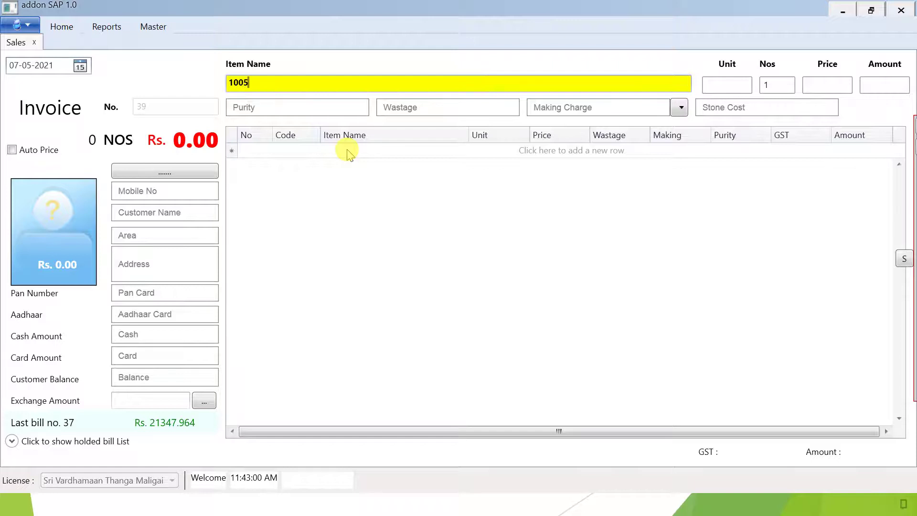
key(Return)
key(Tab)
key(Return)
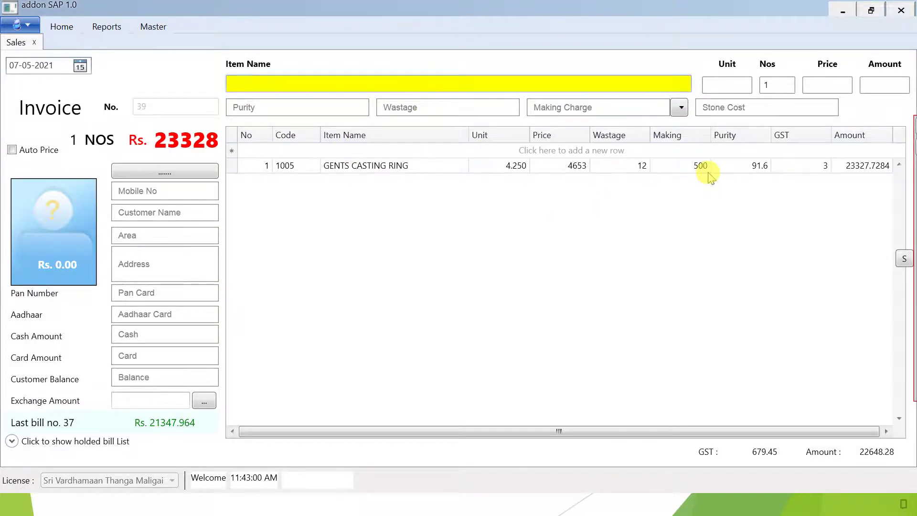
key(Return)
text(3)
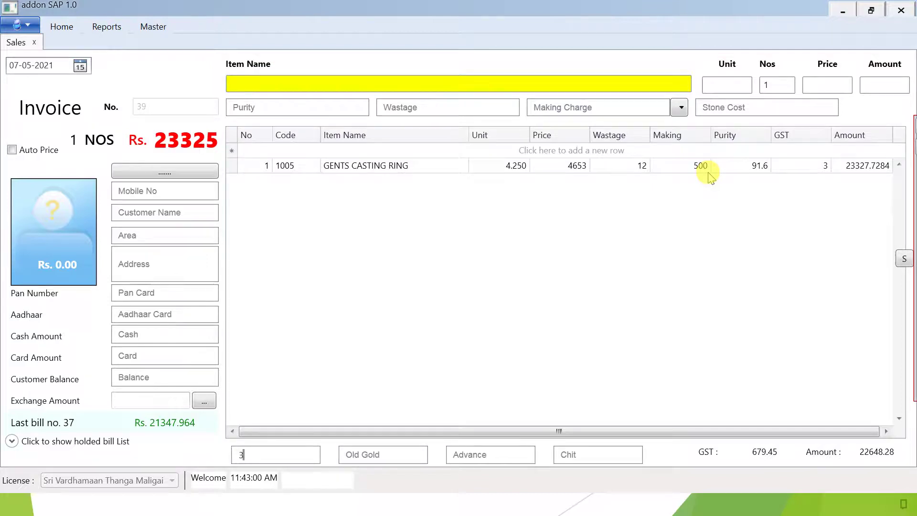
text(28)
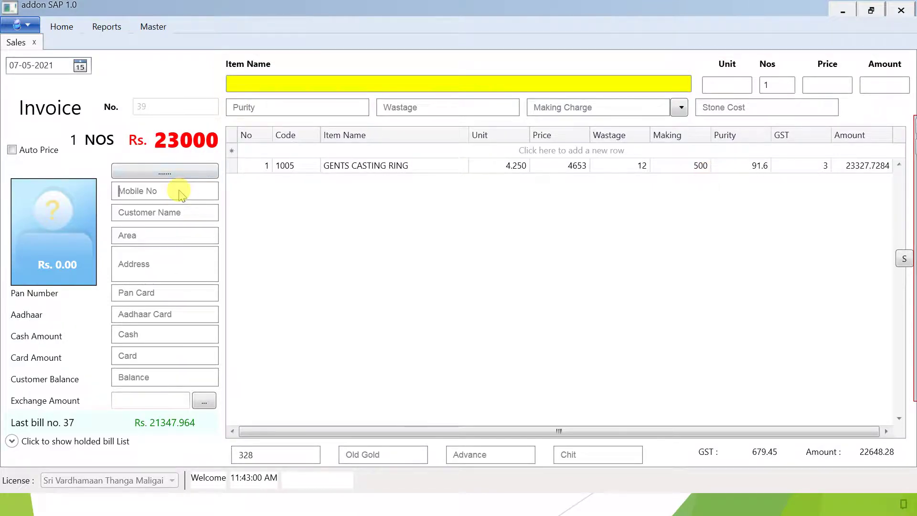
Step: Fill in the customer's name and address on the invoice
key(Tab)
text(Sa)
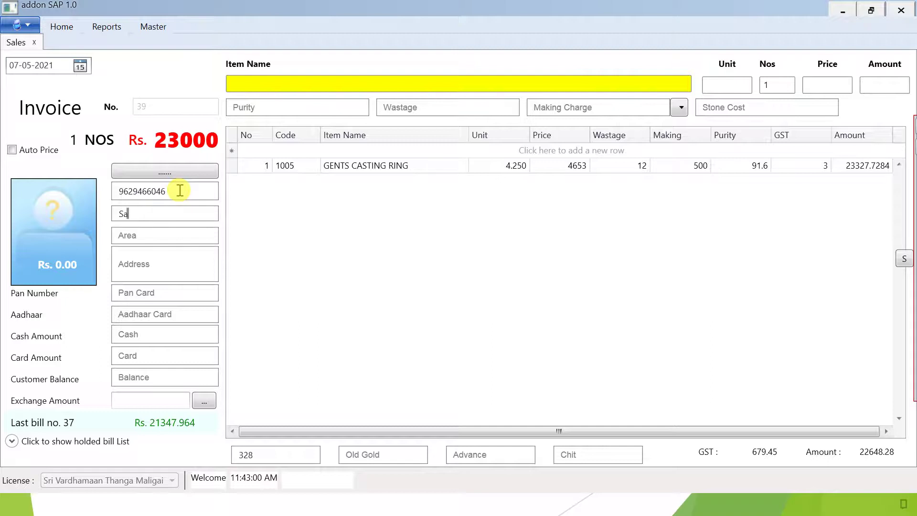
text(sikumar)
key(Tab)
key(Tab)
text(Vellore)
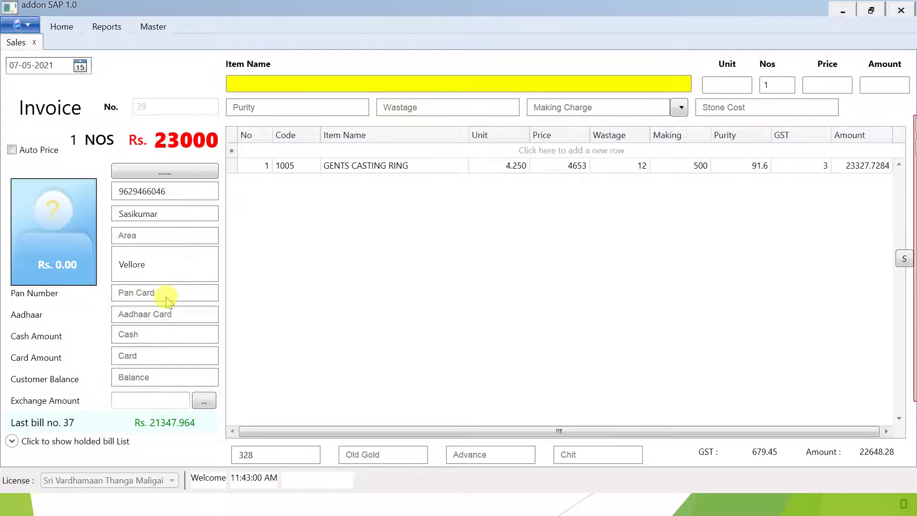
click(169, 316)
Step: Split payment into 13000 cash and 10000 card, then save the invoice
click(155, 338)
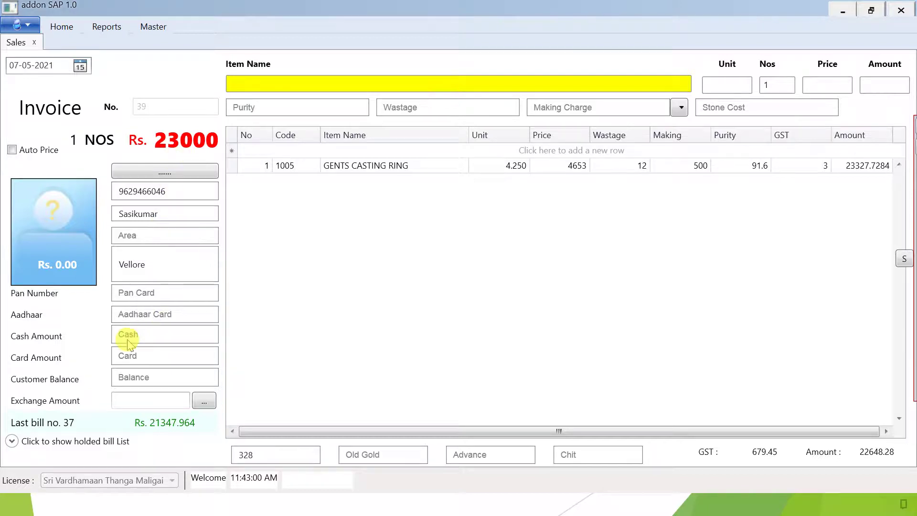
click(149, 358)
click(150, 340)
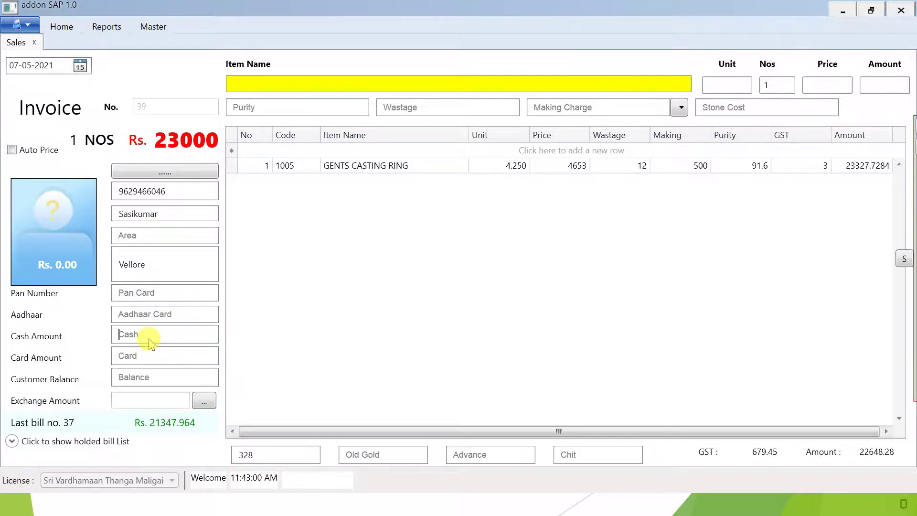
text(13000)
click(150, 359)
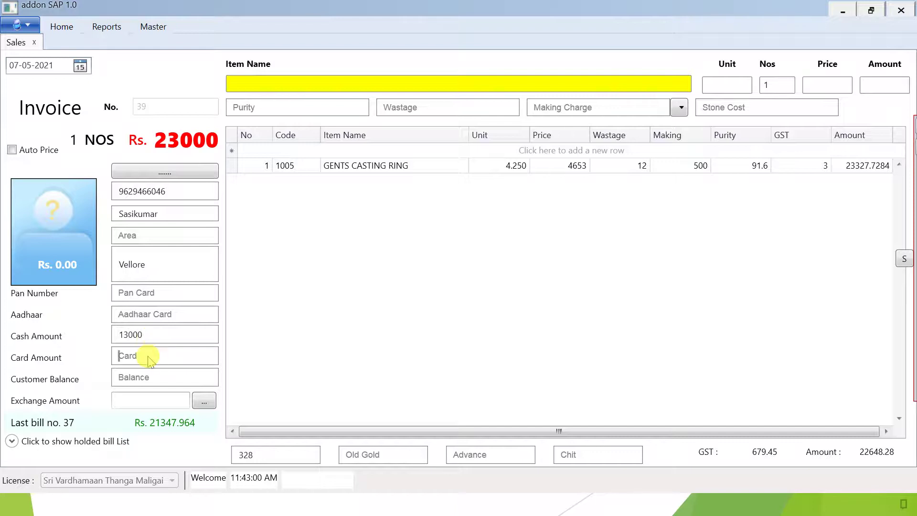
text(10000)
key(Return)
key(Return)
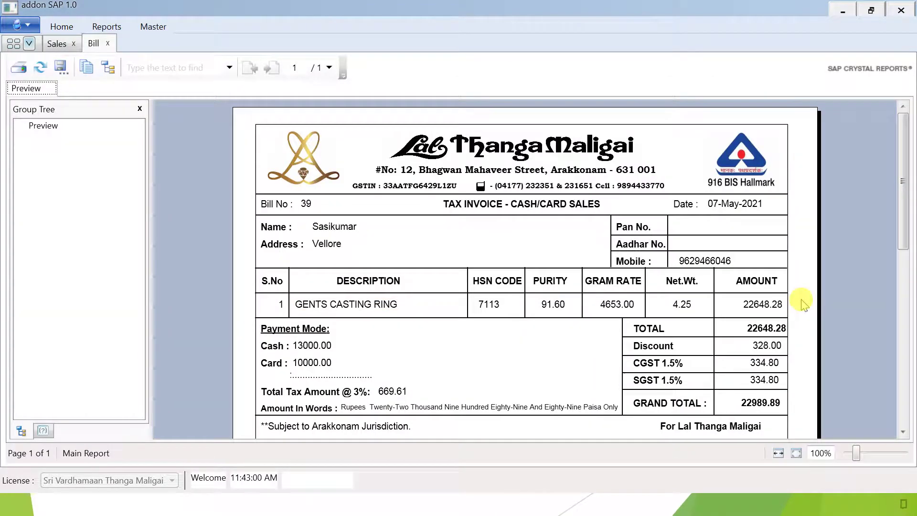
Step: Review the bill 39 tax invoice preview, close it, and return to the slide show
scroll(765, 320, down, 1)
scroll(564, 294, down, 3)
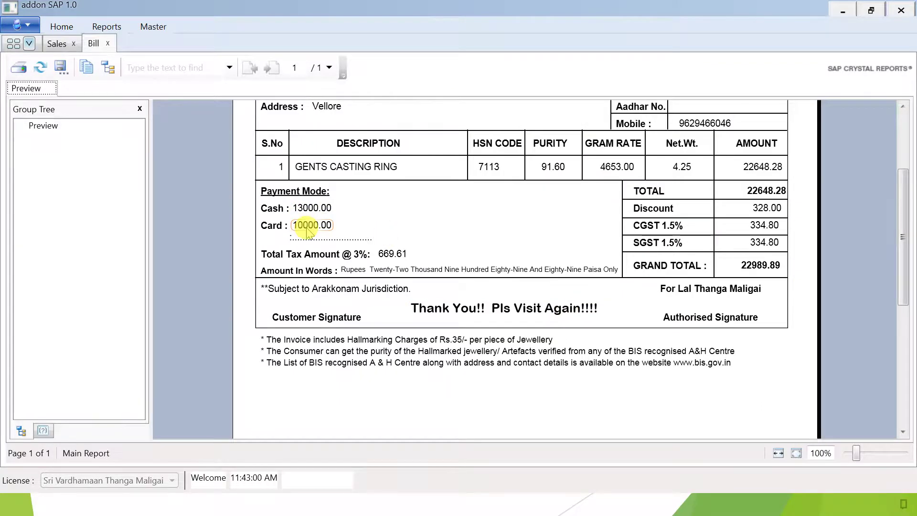
scroll(307, 232, up, 4)
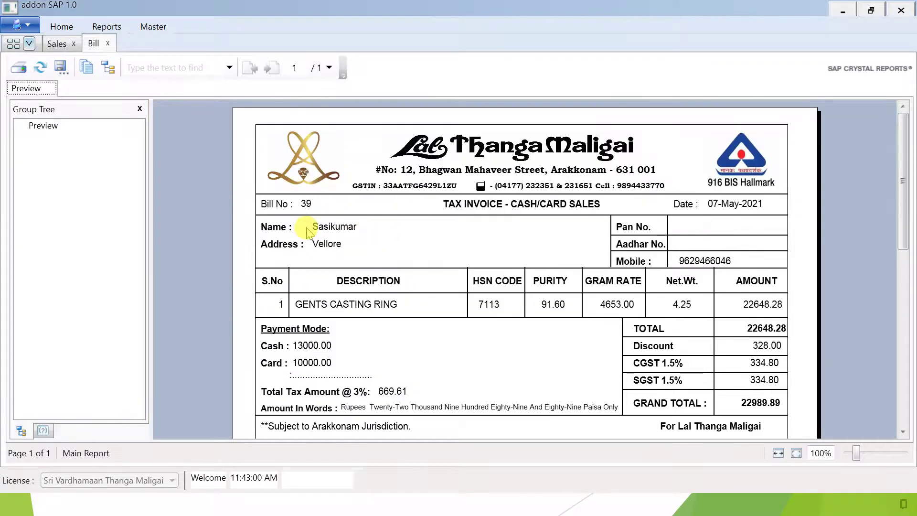
click(108, 44)
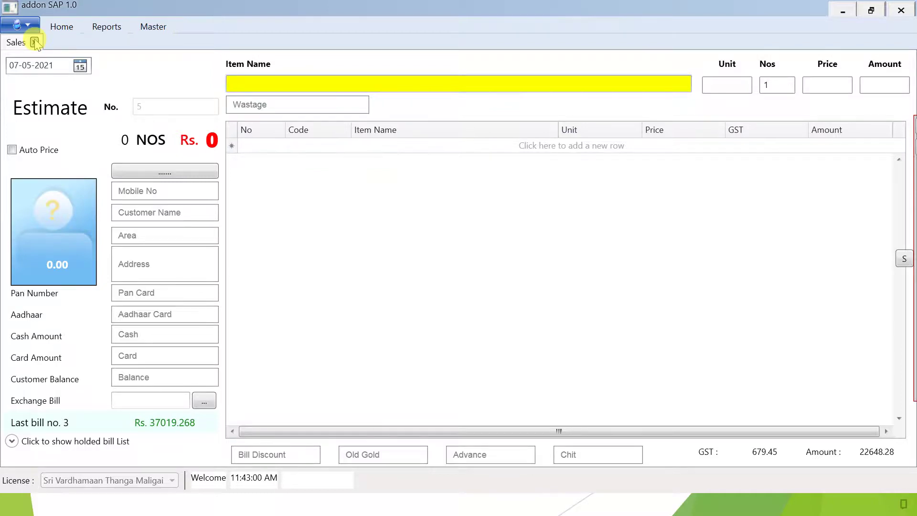
key(alt+Tab)
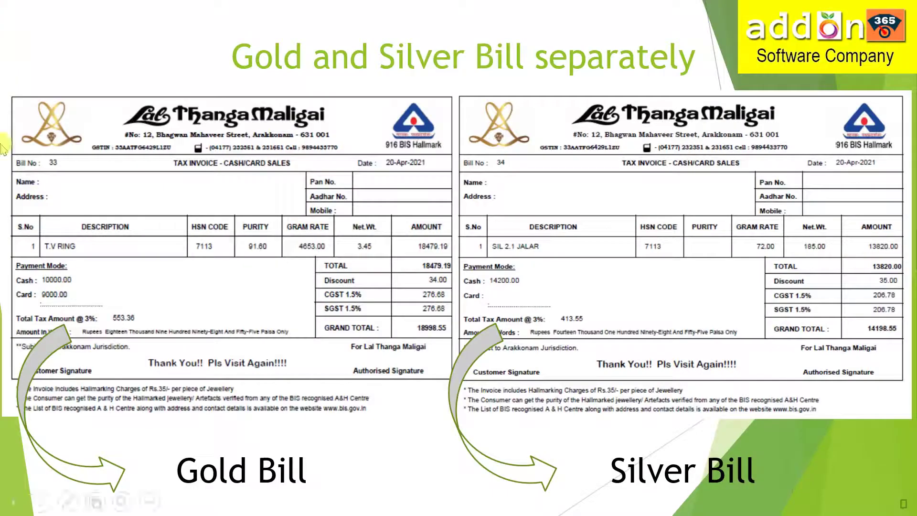